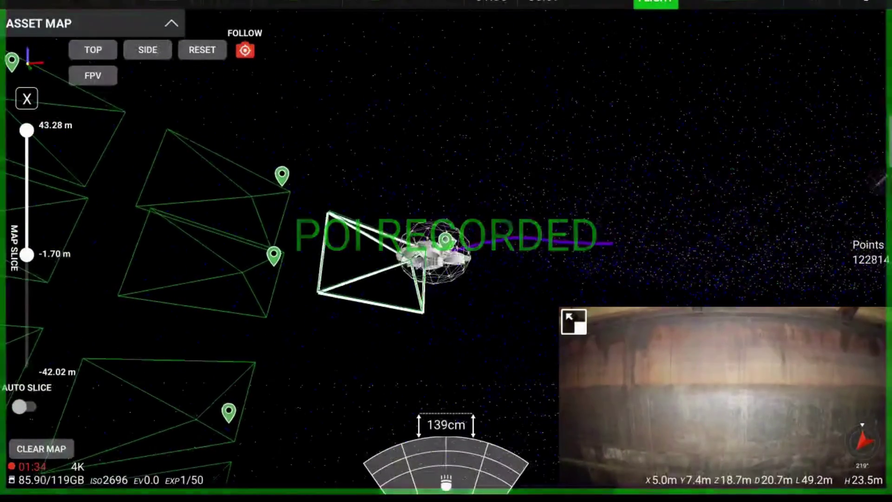
Step: Rotate the 3D asset map to a top-down view of the recorded frames and POIs
left_click_drag(409, 362, 315, 399)
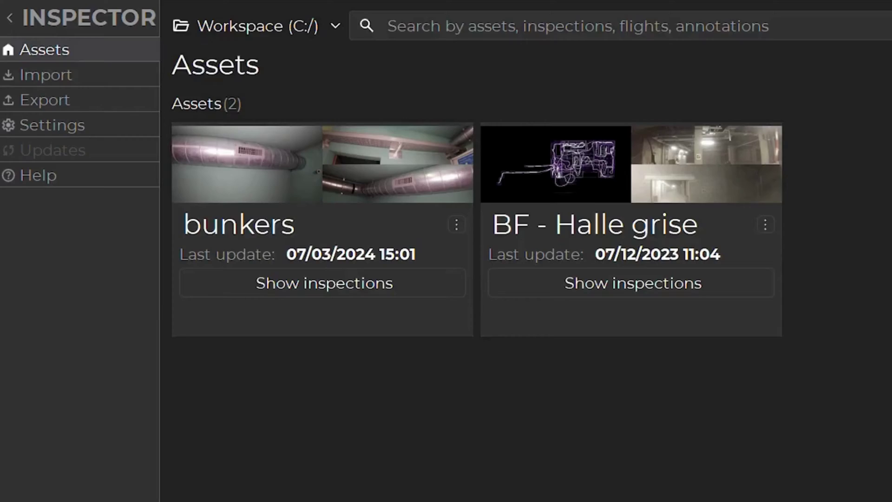
Step: Go to the Import page and view the Inspector 4 flight import options
left_click(28, 76)
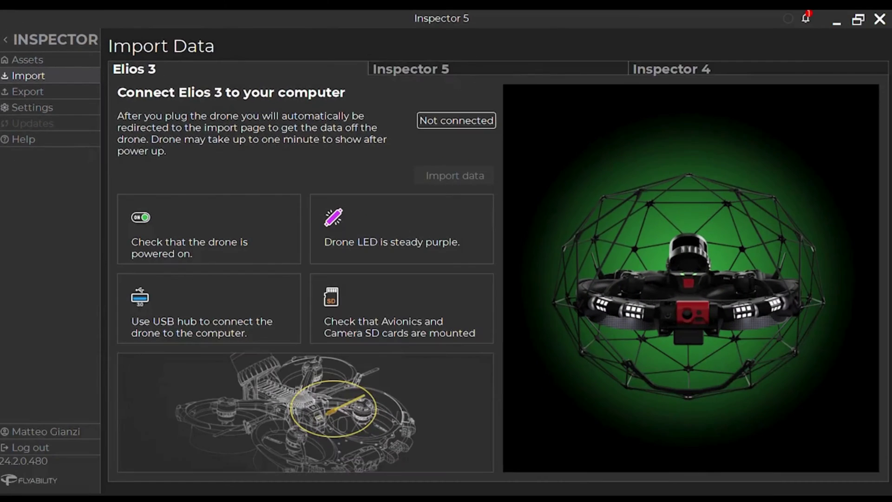
left_click(672, 68)
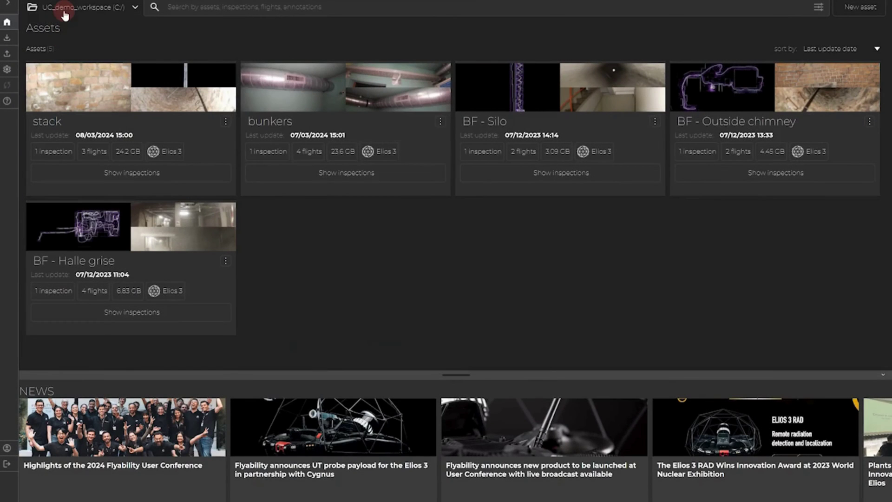
Step: Switch from UC_demo_workspace to the Workspace (C:/) workspace
left_click(65, 10)
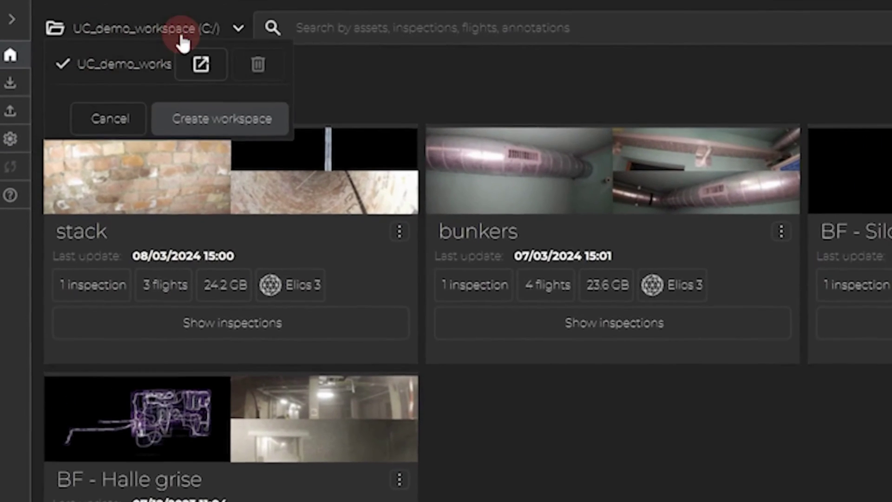
left_click(124, 19)
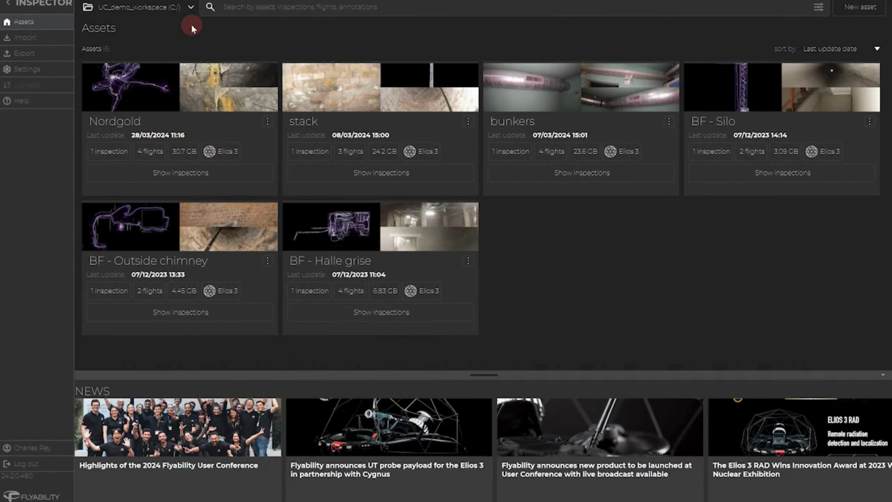
left_click(190, 7)
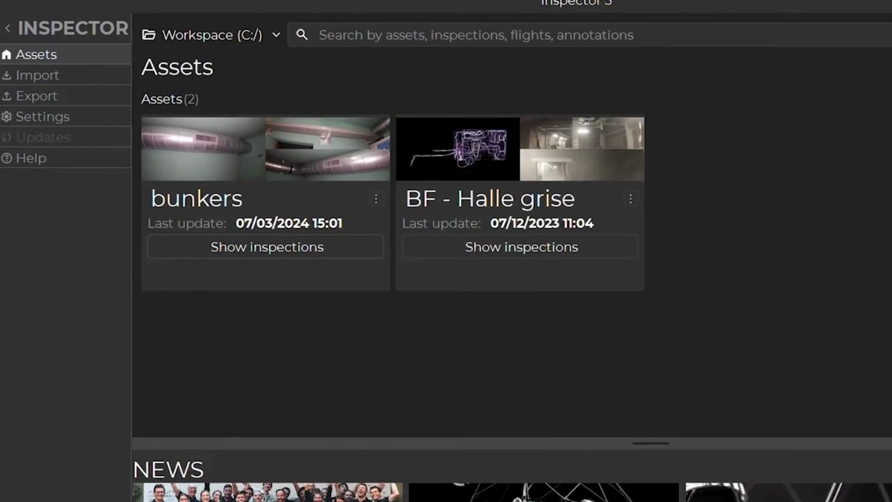
Step: Show the bunkers asset's inspections to reach its annotated camera footage
left_click(217, 216)
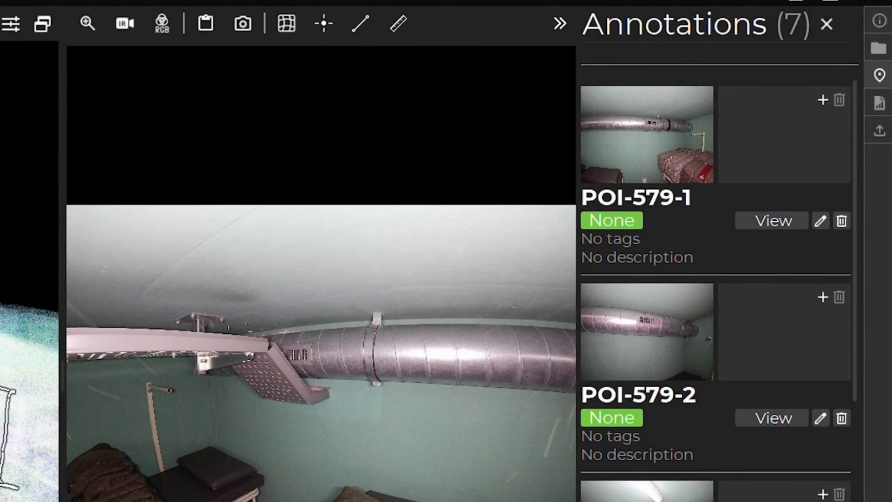
Step: Add two 3D screenshots to POI-579-1, then delete one of them
left_click(879, 74)
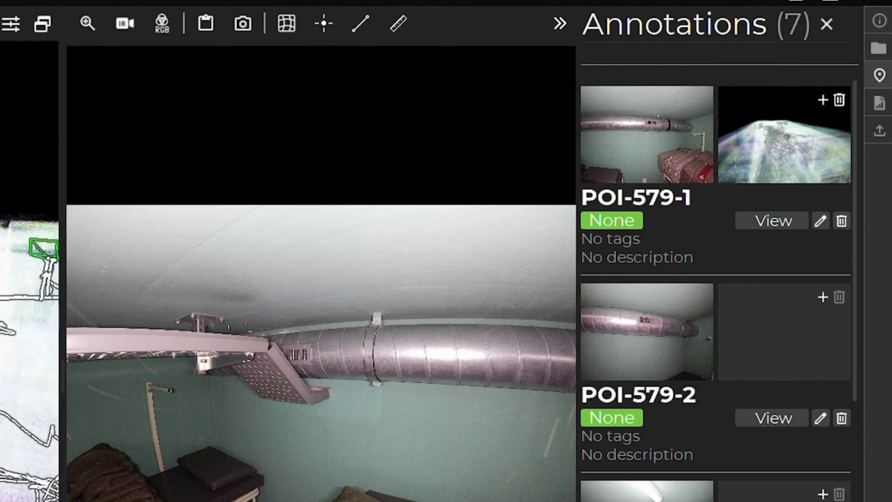
left_click(879, 74)
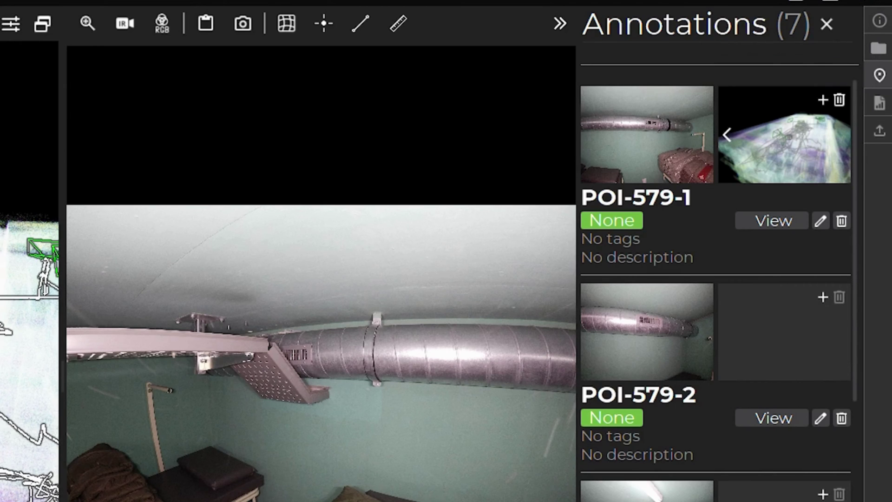
left_click(839, 100)
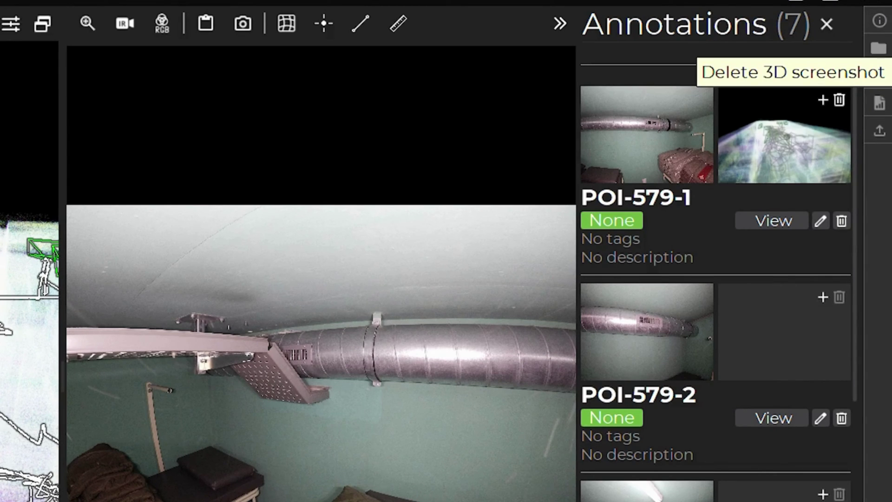
Step: Edit POI-08, set its criticality to Critical, and save
left_click(823, 193)
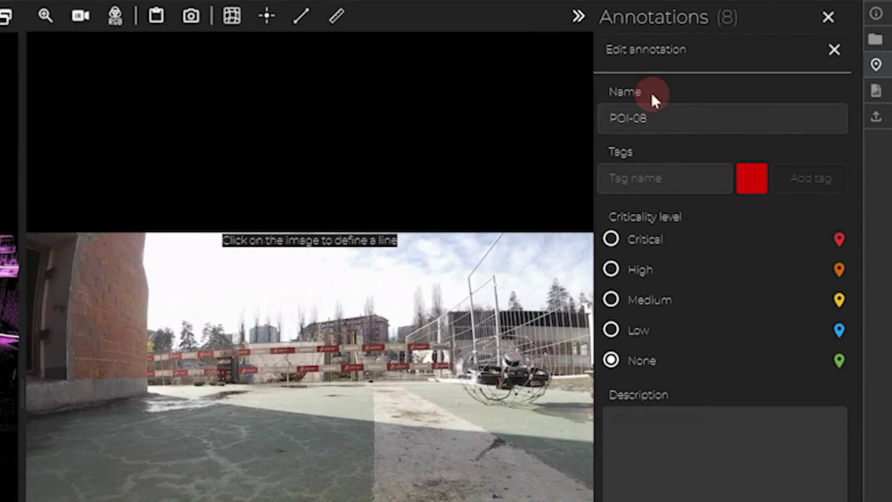
left_click(656, 119)
left_click_drag(659, 119, 601, 117)
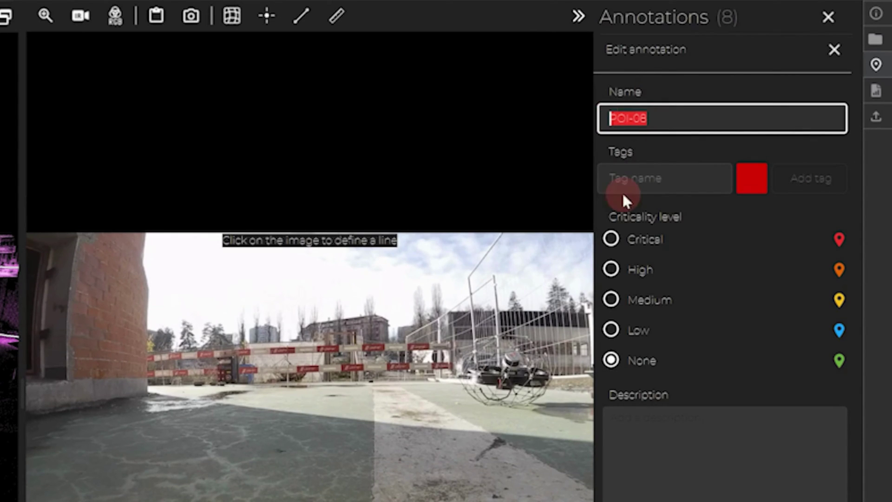
left_click(706, 179)
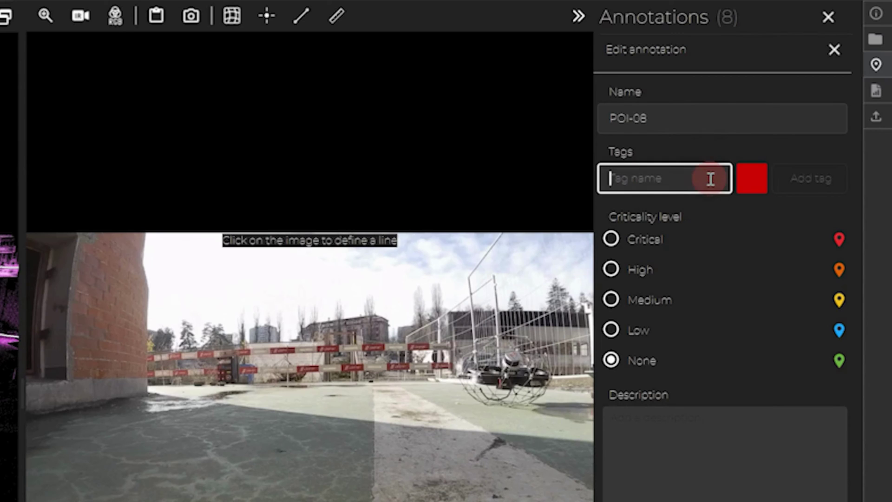
left_click(750, 179)
left_click(652, 221)
left_click(611, 269)
left_click(611, 237)
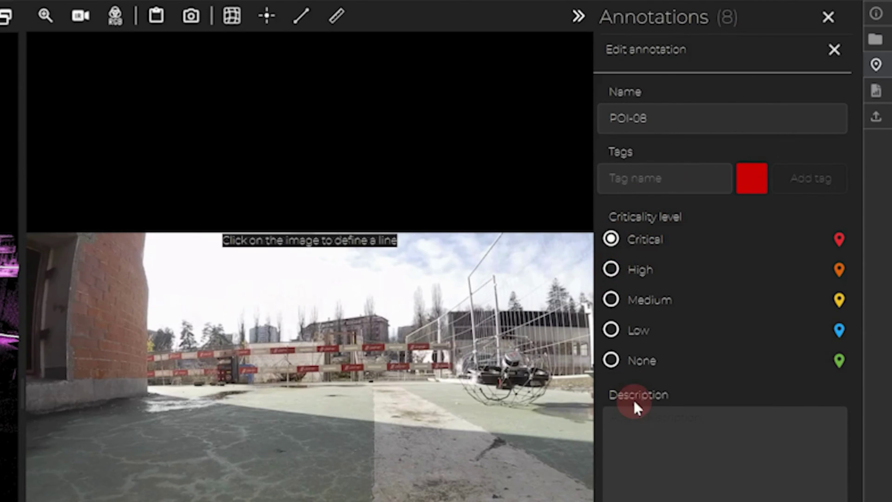
left_click(637, 433)
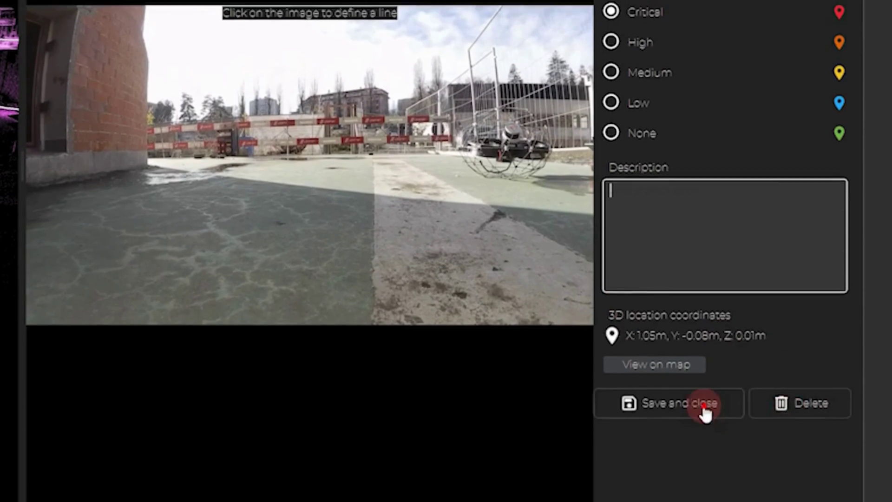
left_click(702, 447)
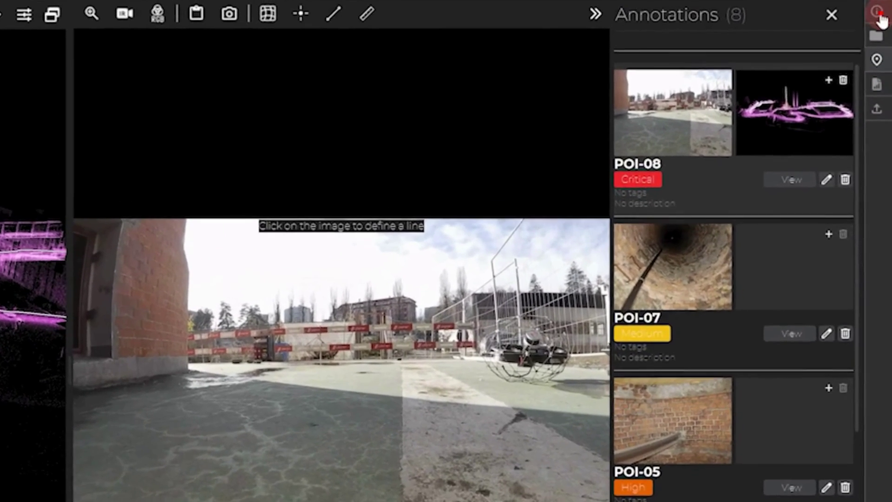
Step: Review the inspection info and flights, toggling Rev7 chimney's trajectory, map and snapshots off and on
left_click(878, 8)
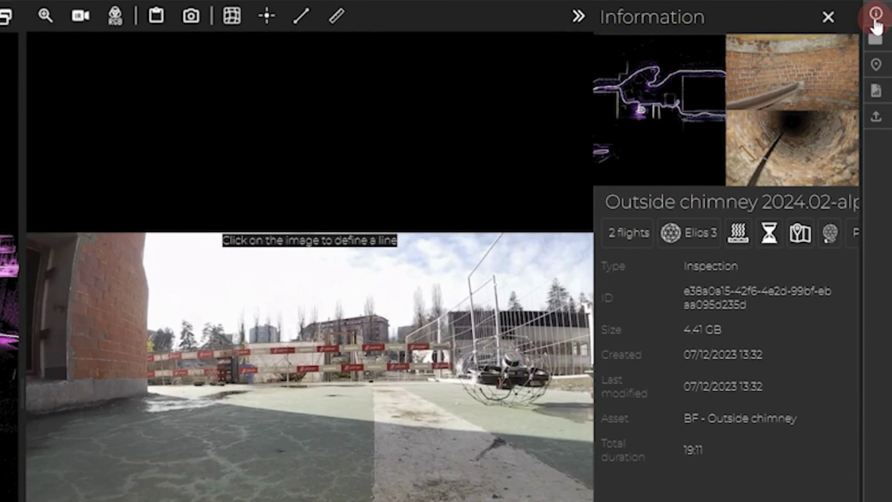
left_click(874, 47)
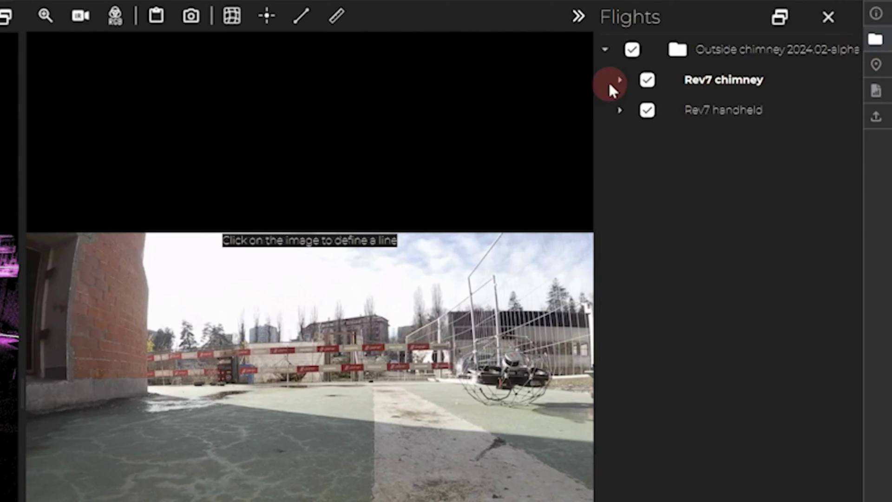
left_click(618, 80)
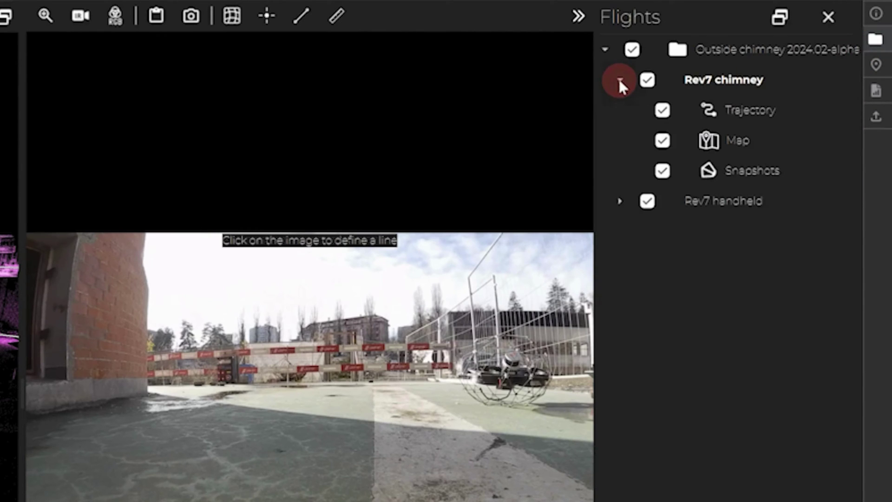
left_click(646, 111)
left_click(661, 140)
left_click(663, 179)
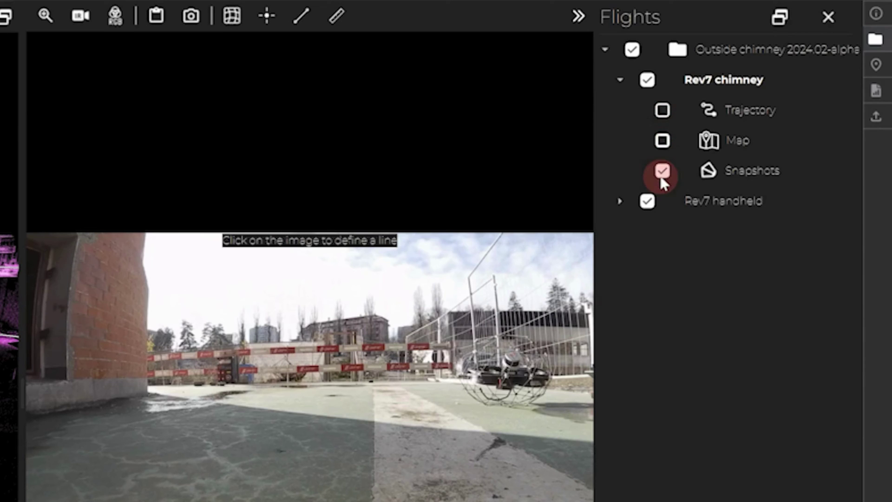
left_click(661, 172)
left_click(662, 141)
left_click(662, 111)
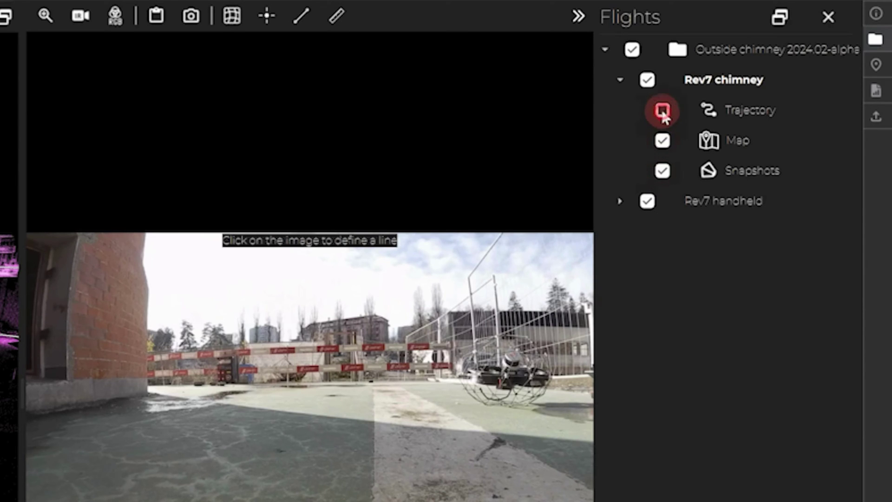
Step: Collapse the Rev7 chimney layers, show the POIs, and open report generation settings
left_click(621, 80)
left_click(876, 65)
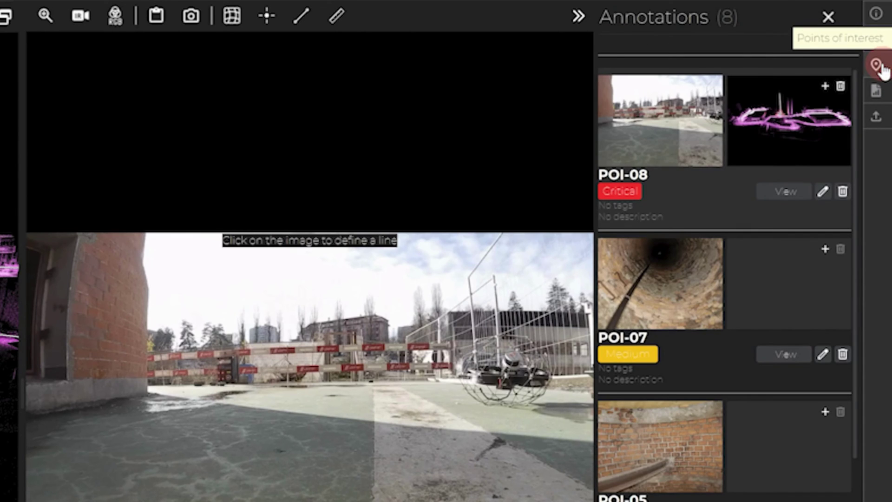
left_click(876, 91)
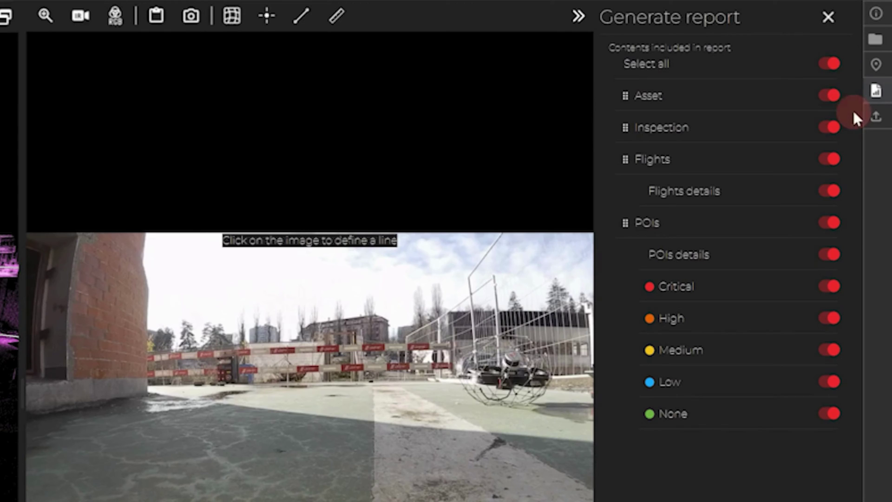
Step: Toggle the report's Asset, Inspection and Flights contents, then start a PDF report and cancel saving
left_click(833, 98)
left_click(830, 126)
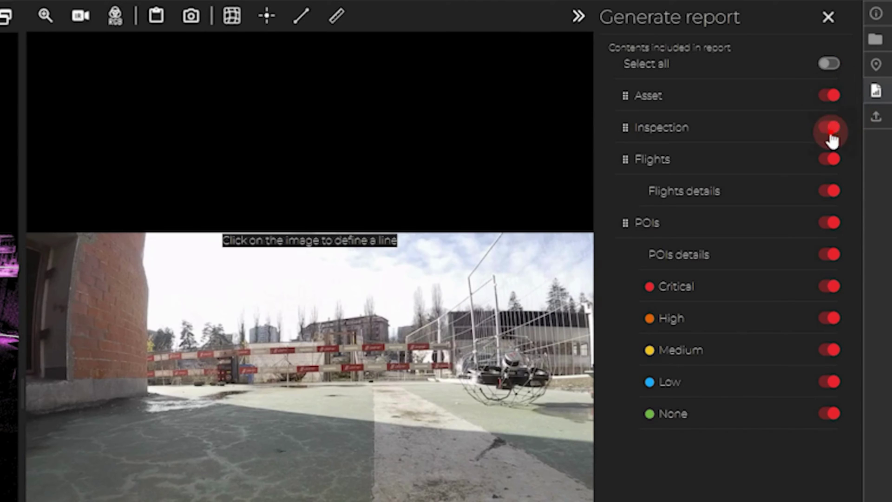
left_click(831, 160)
left_click(829, 127)
left_click(830, 158)
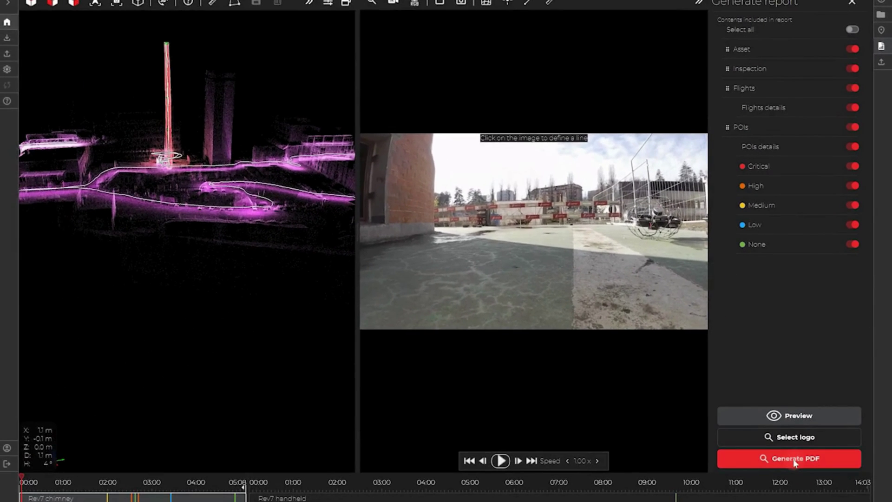
left_click(795, 461)
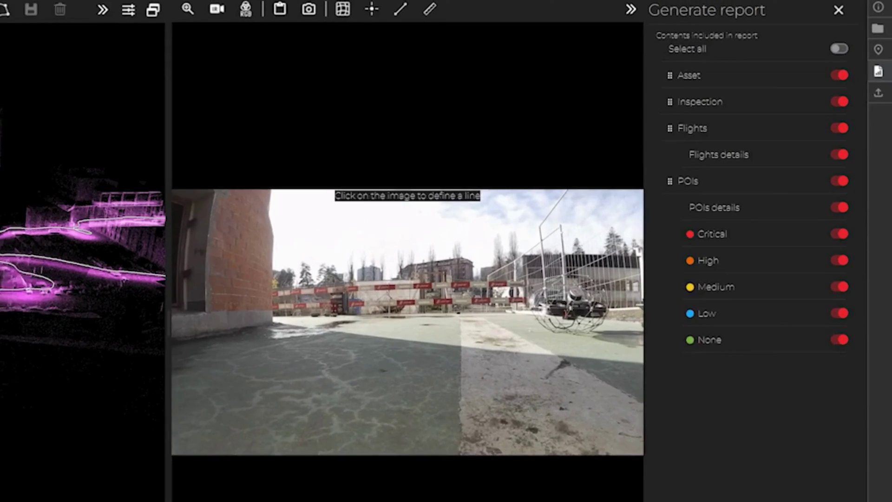
left_click(784, 280)
Step: View the export options for the 2 selected flights: DATA, PIX4D and FARO
left_click(877, 111)
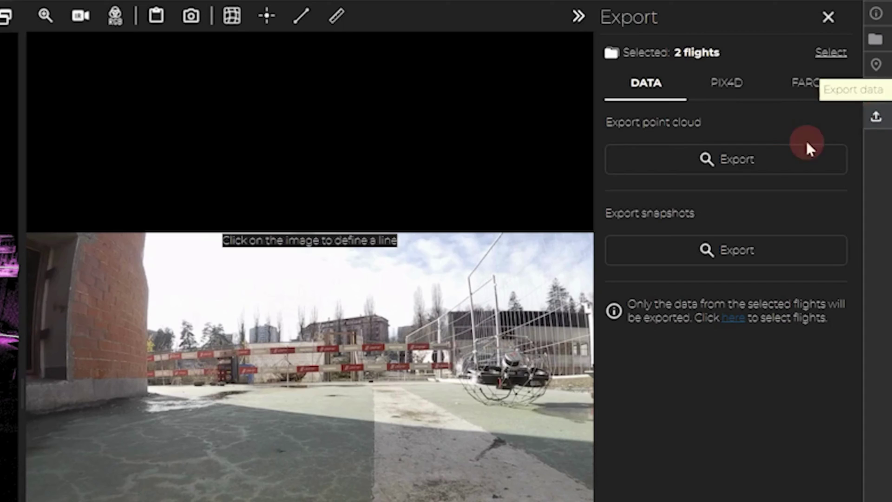
left_click(772, 163)
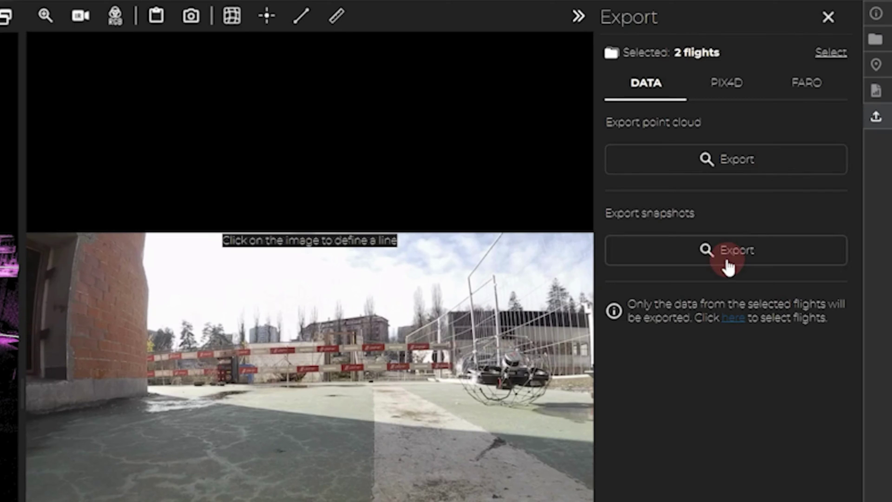
left_click(727, 92)
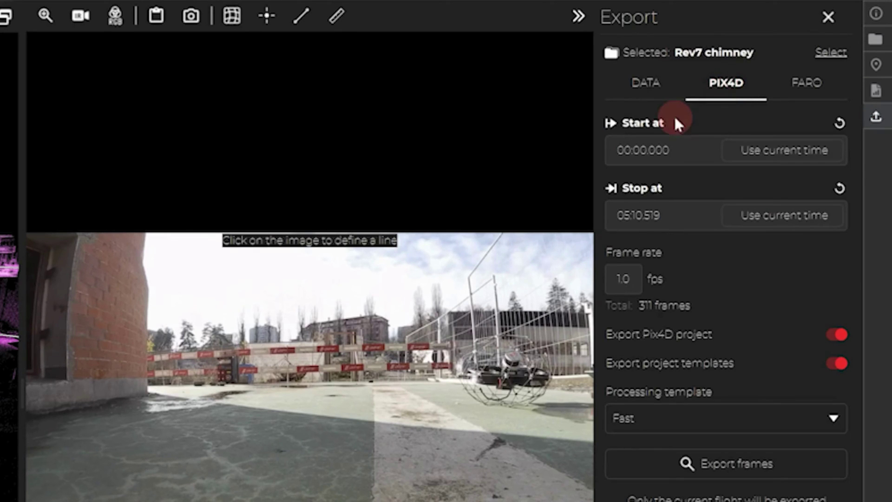
left_click(803, 89)
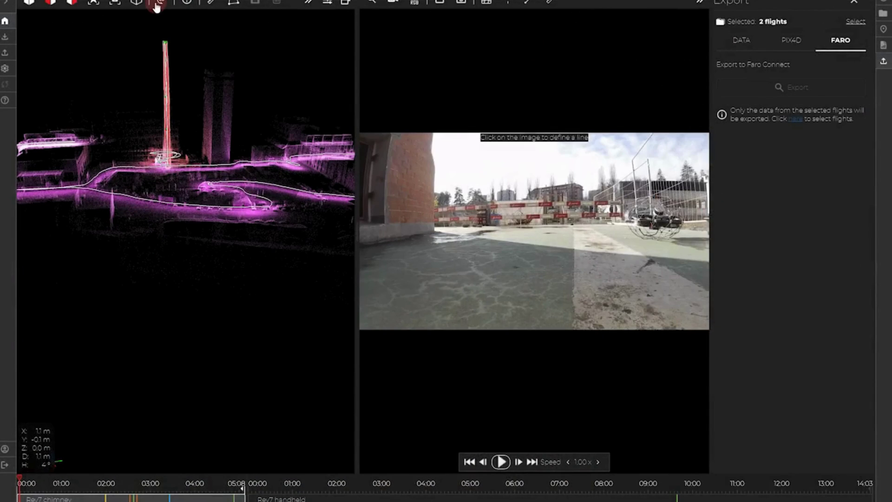
Step: Manually relocalize the active flight by rotating its trajectory in 3D, then go to Import Data
left_click(161, 3)
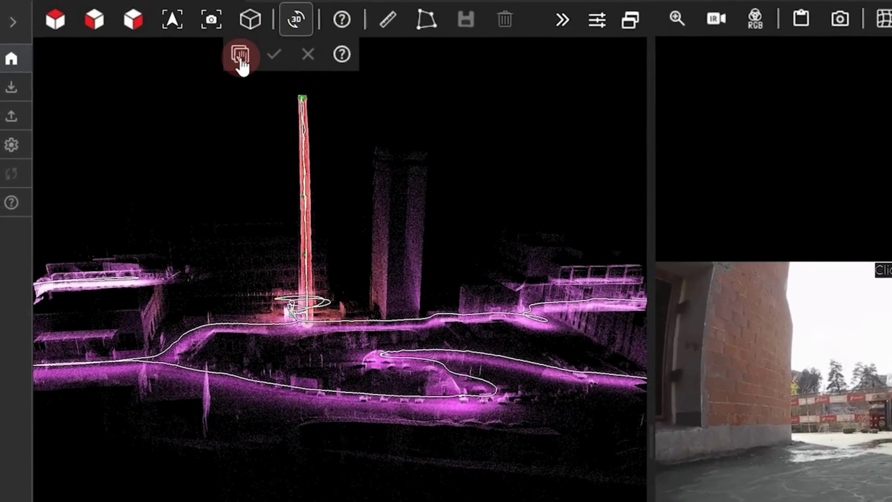
left_click(240, 58)
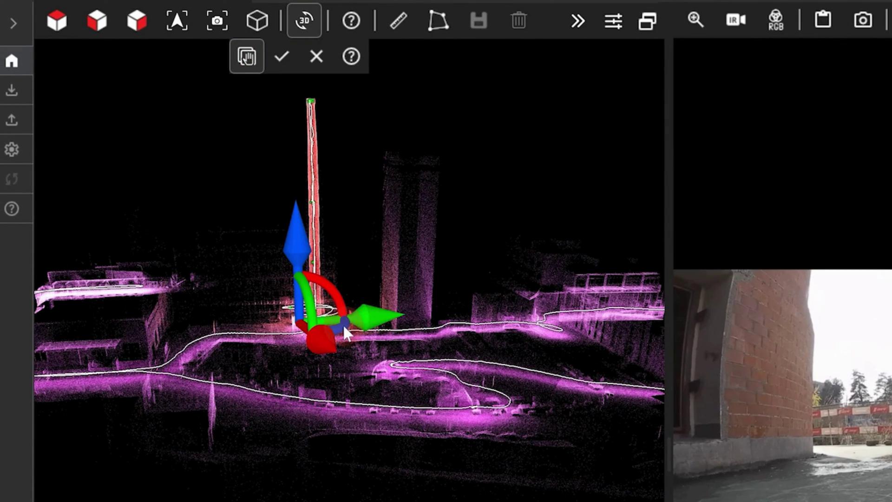
mouse_move(343, 324)
left_mouse_down()
mouse_move(323, 328)
mouse_move(340, 324)
left_mouse_up()
mouse_move(418, 344)
left_mouse_down()
mouse_move(448, 341)
mouse_move(436, 470)
mouse_move(420, 390)
left_mouse_up()
left_click(10, 119)
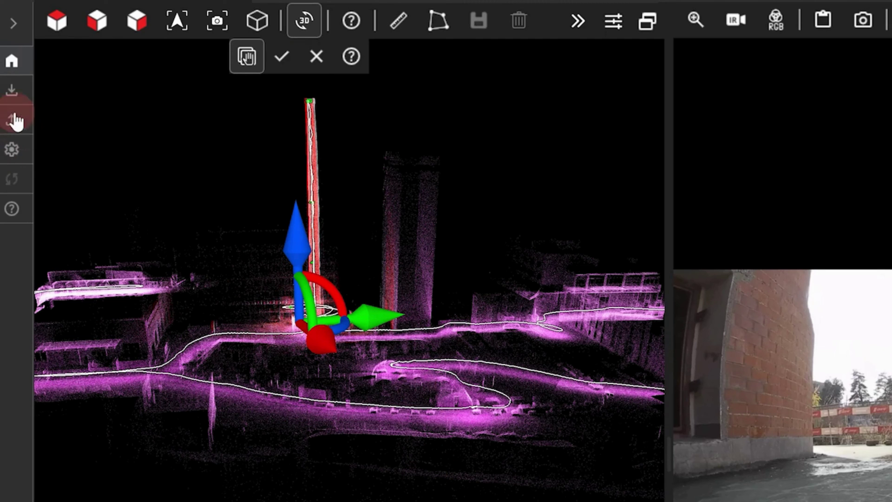
left_click(14, 91)
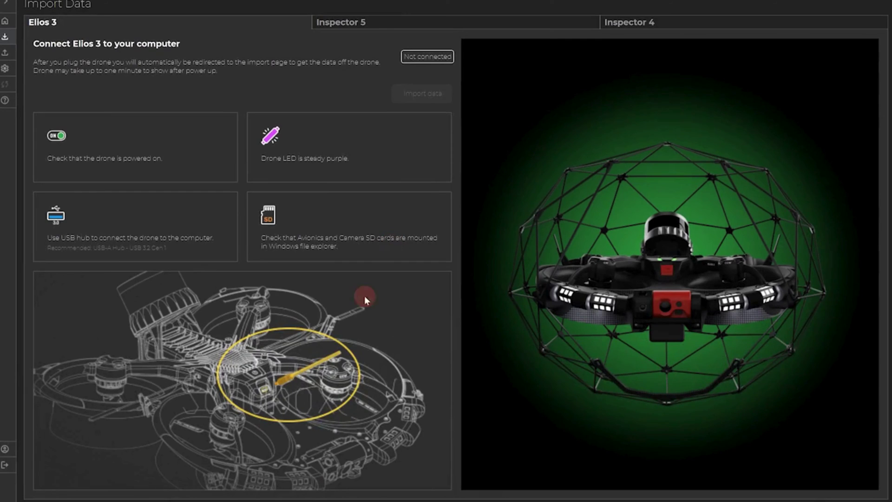
Step: View import from another Inspector 5 workspace, cancelling the folder browse
left_click(494, 24)
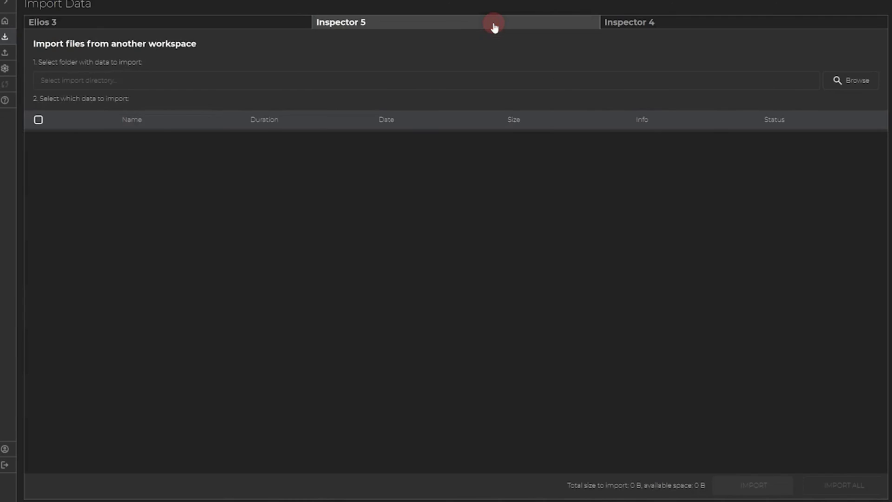
left_click(851, 81)
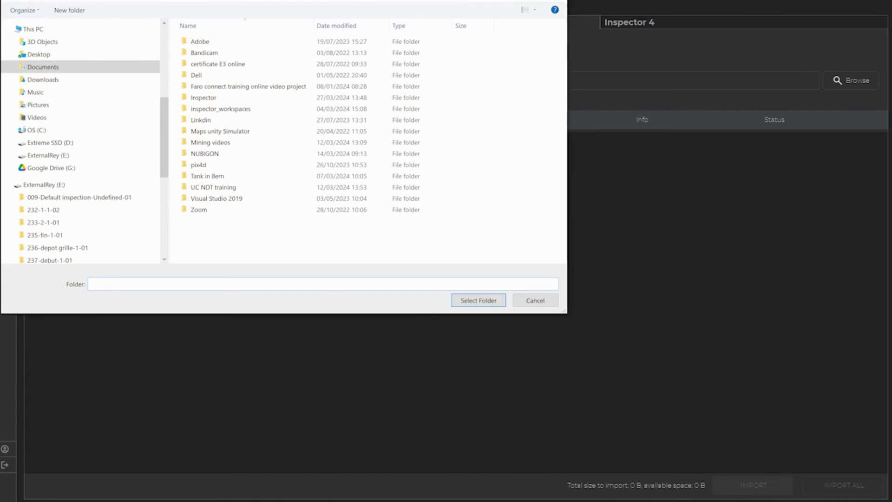
key("Escape")
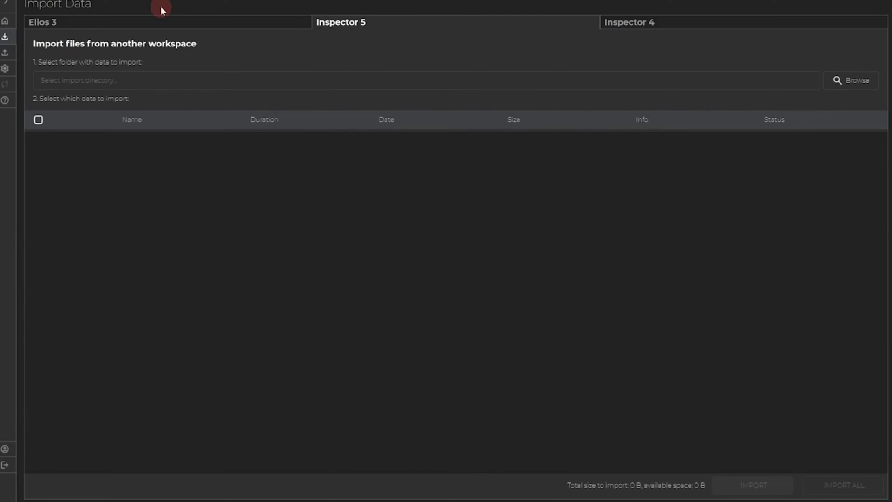
Step: Show the Inspector 4 import tab and focus the efly folder path field
left_click(651, 24)
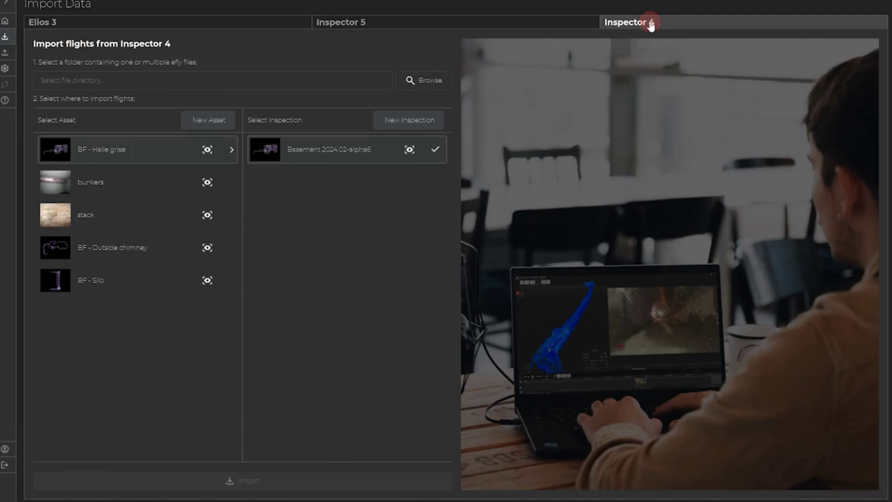
left_click(328, 80)
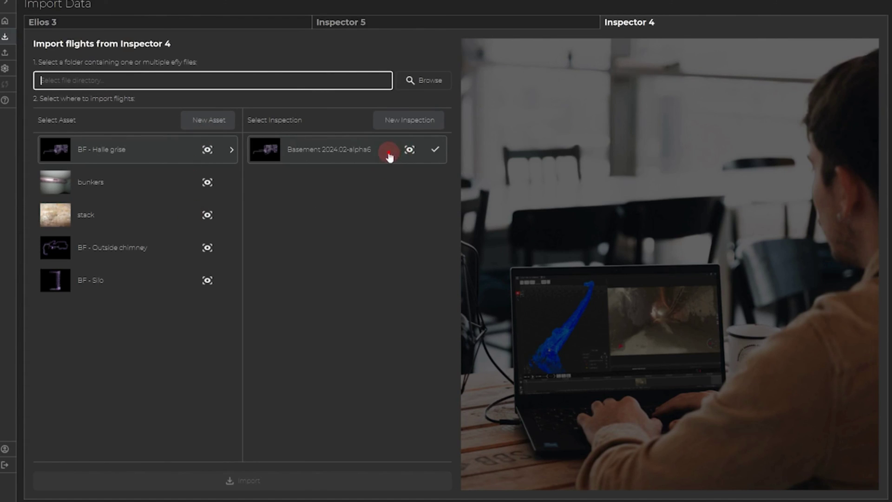
left_click(249, 485)
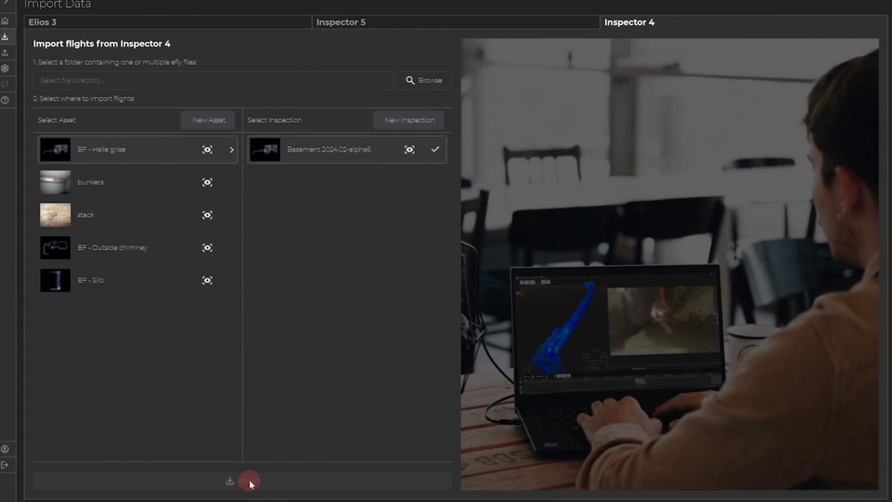
Step: Set the export destination to ExternalRey (E:) and tick BF - Silo and bunkers (26.7 GB)
left_click(4, 54)
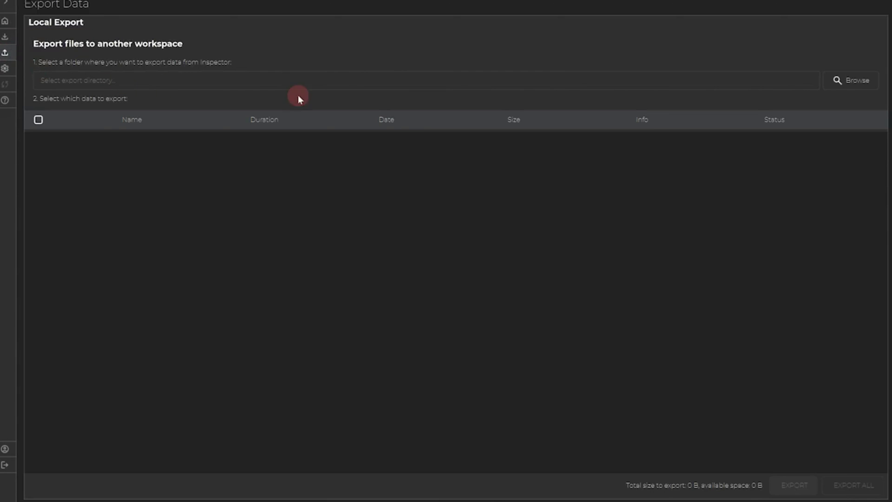
left_click(858, 81)
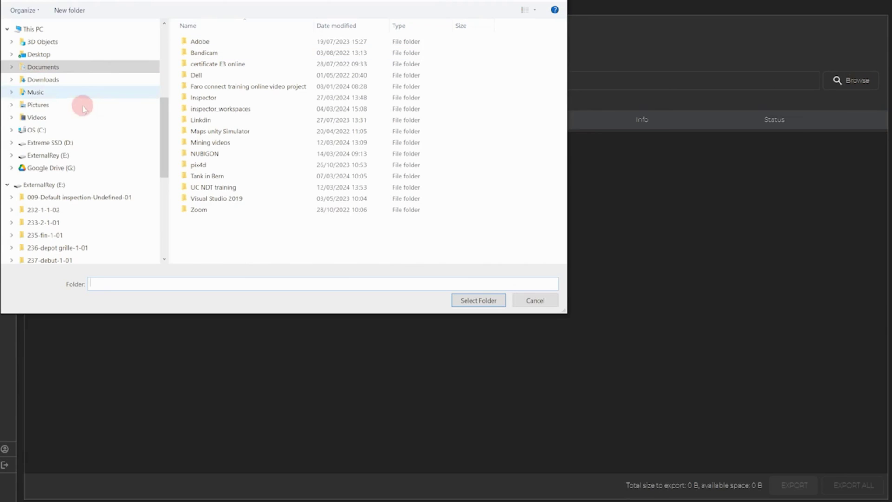
left_click(37, 186)
left_click(478, 300)
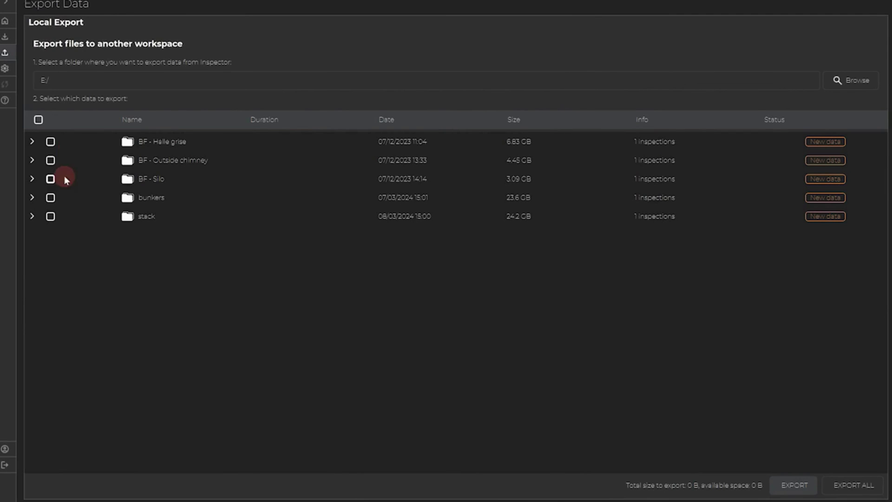
left_click(50, 179)
left_click(50, 197)
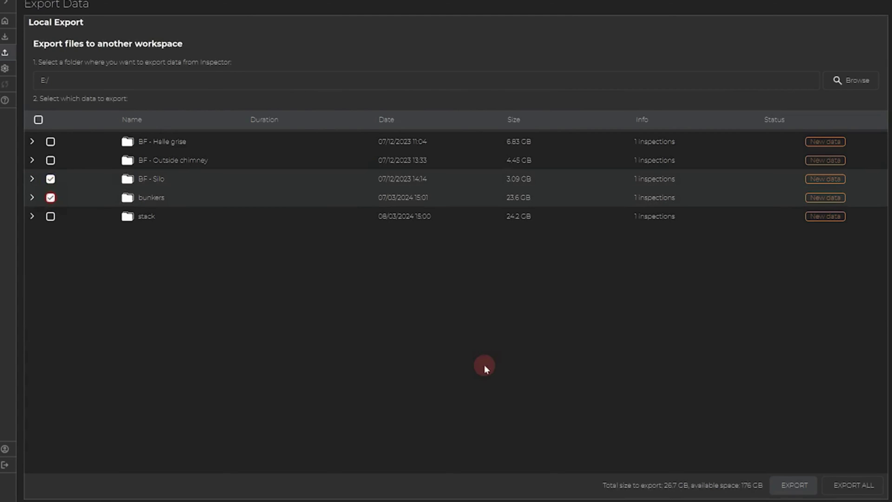